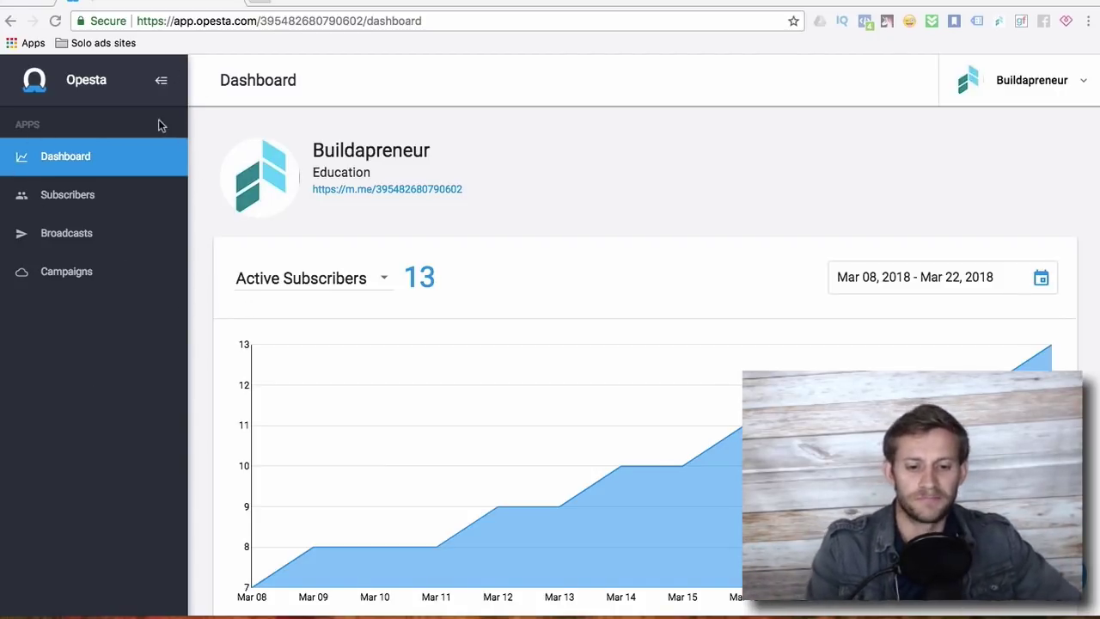
{"action": "left_click", "coordinate": [1040, 82]}
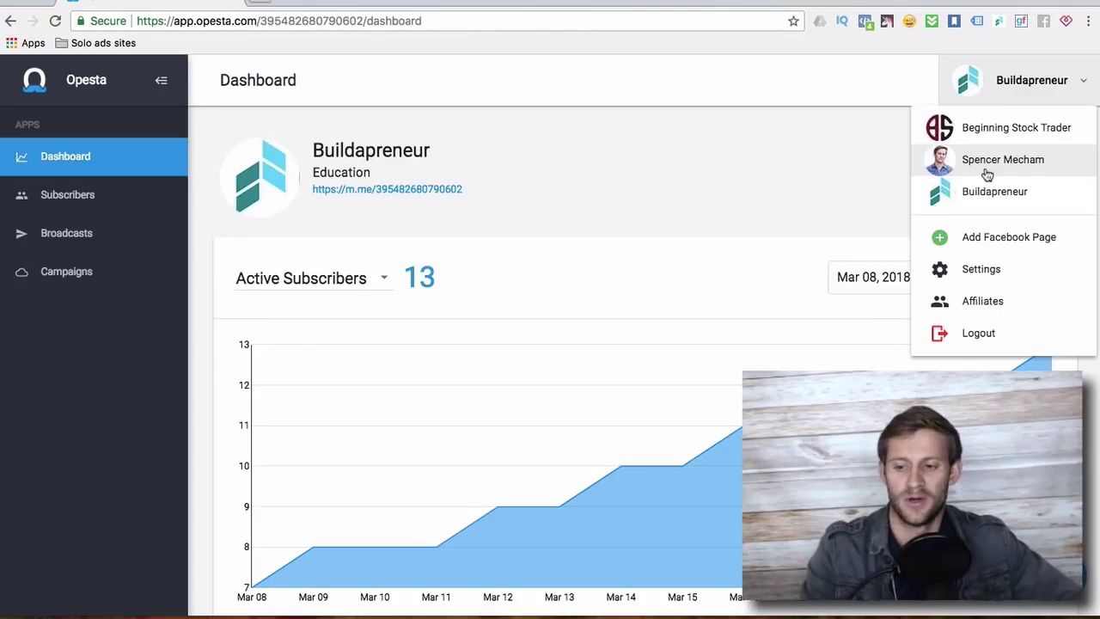
{"action": "left_click", "coordinate": [716, 290]}
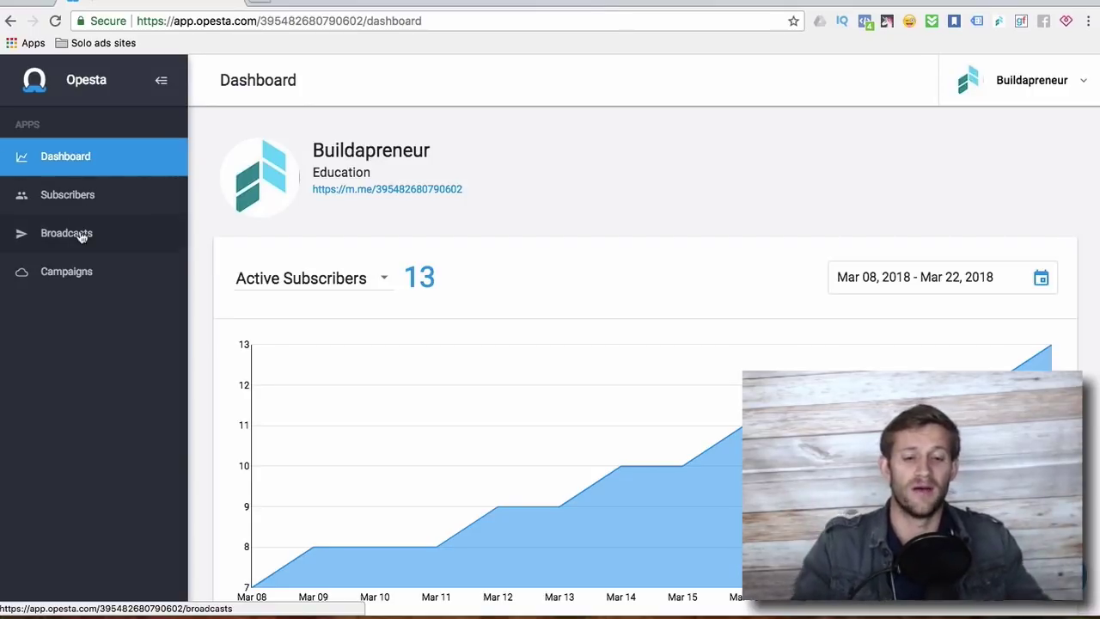
Step: Create a new campaign named "St. Patricks Day Sale"
{"action": "left_click", "coordinate": [70, 293]}
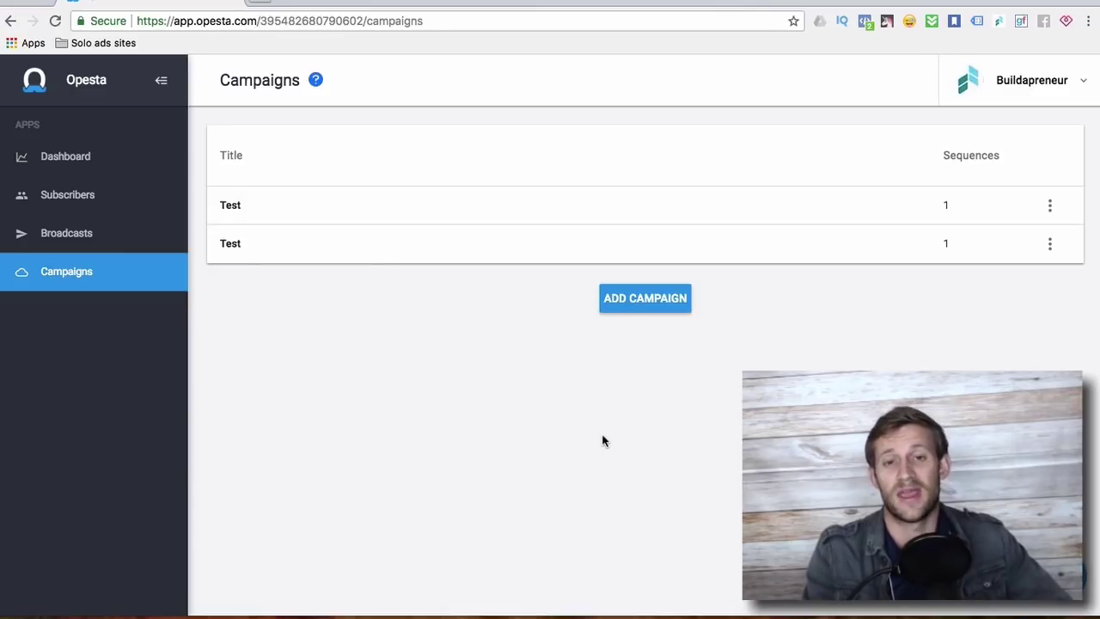
{"action": "left_click", "coordinate": [620, 299]}
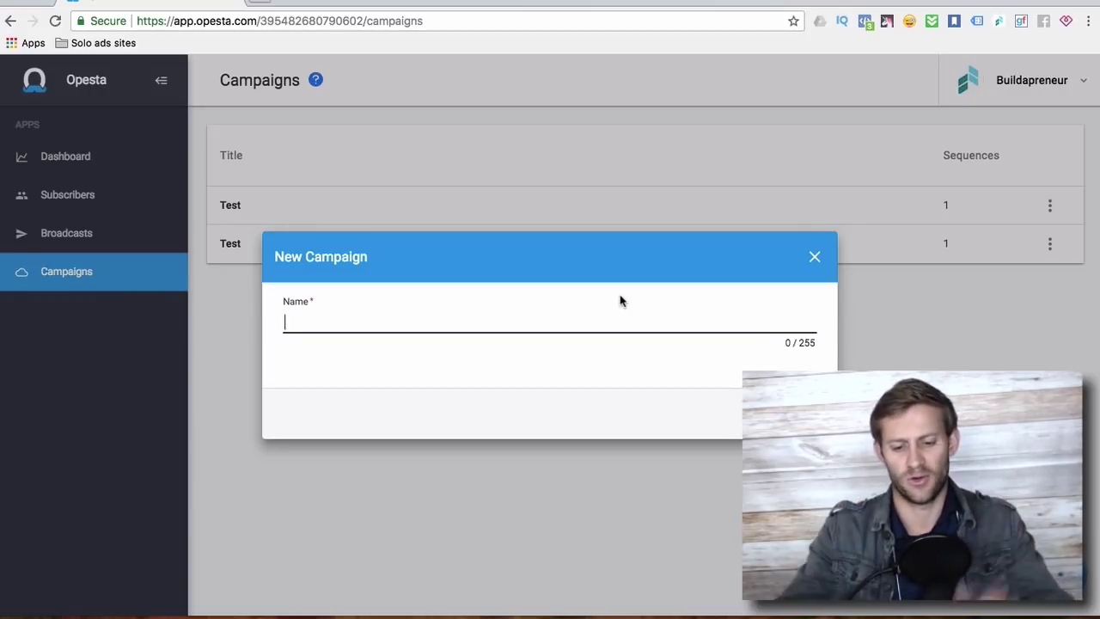
{"action": "type", "text": "St. "}
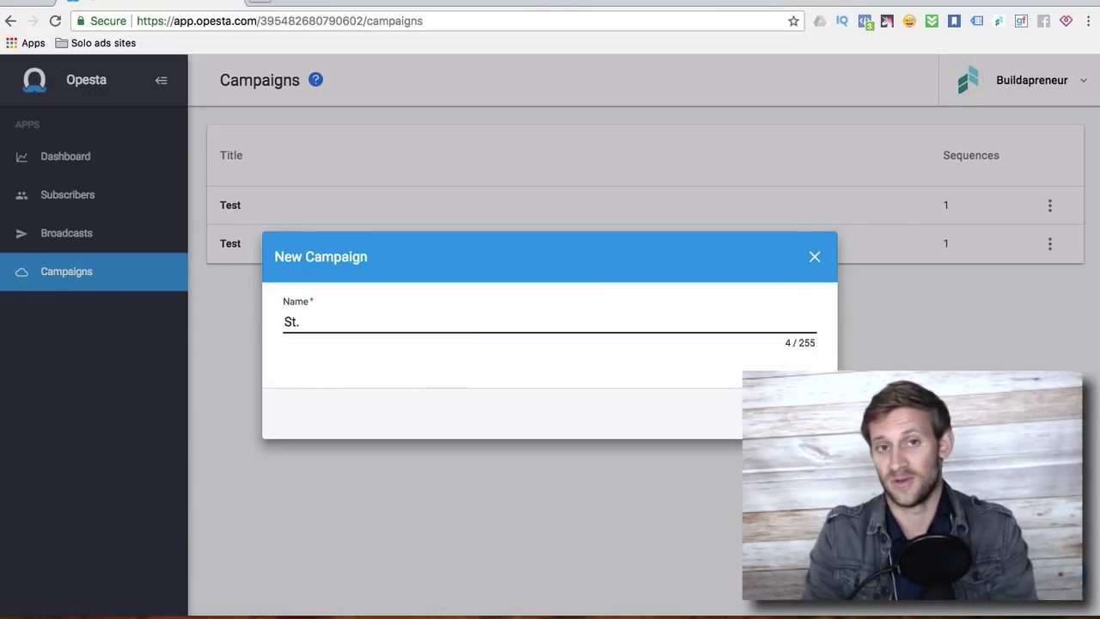
{"action": "type", "text": "P"}
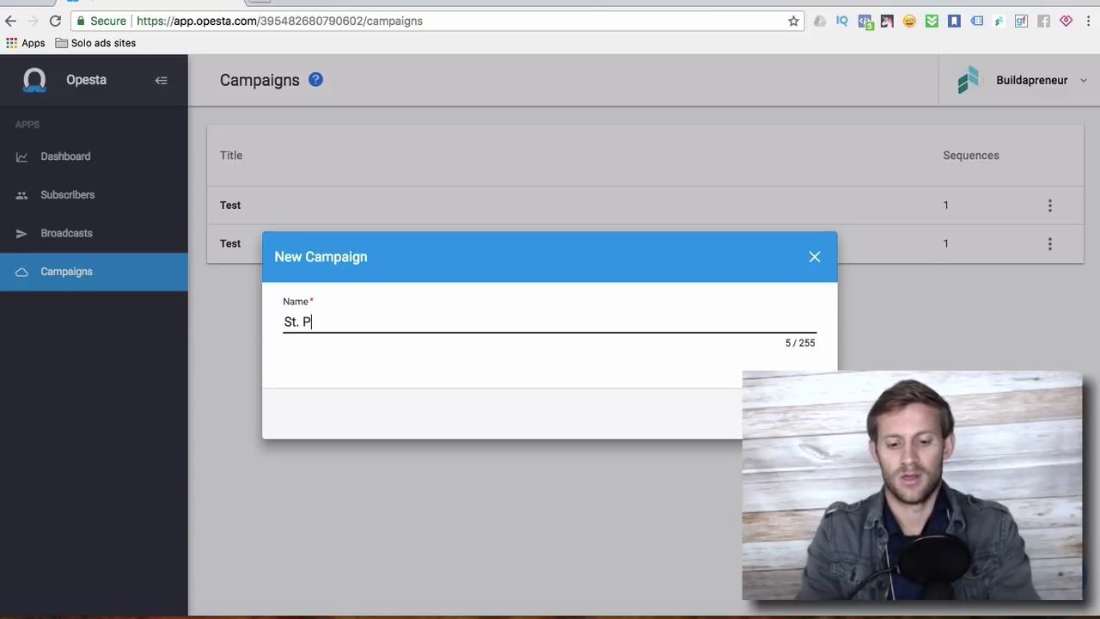
{"action": "type", "text": "atricks Day Sale"}
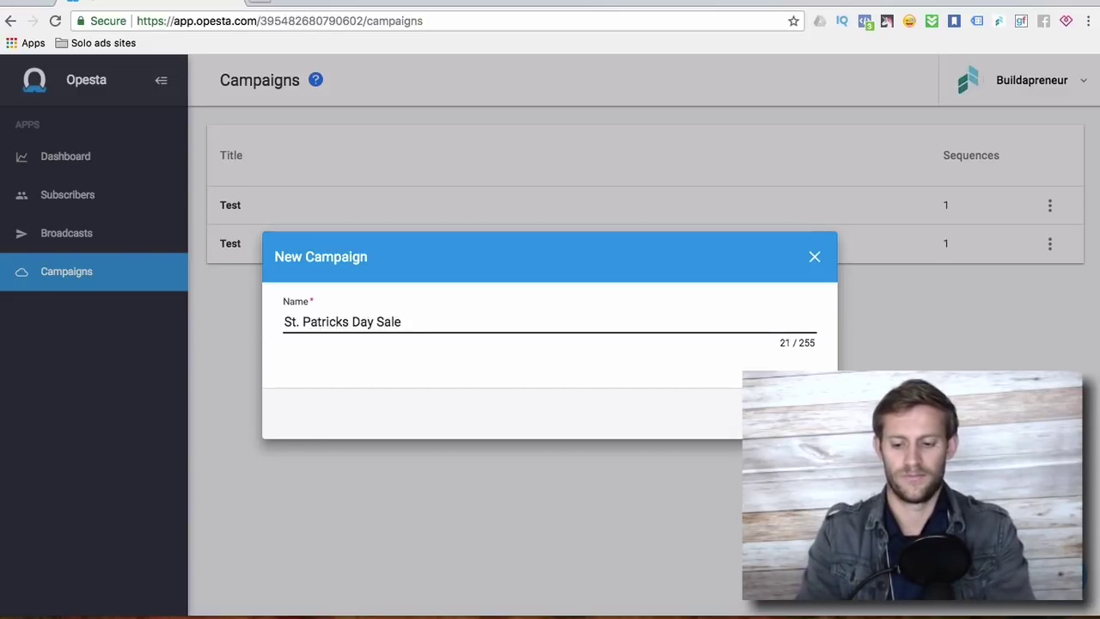
{"action": "key", "text": "Return"}
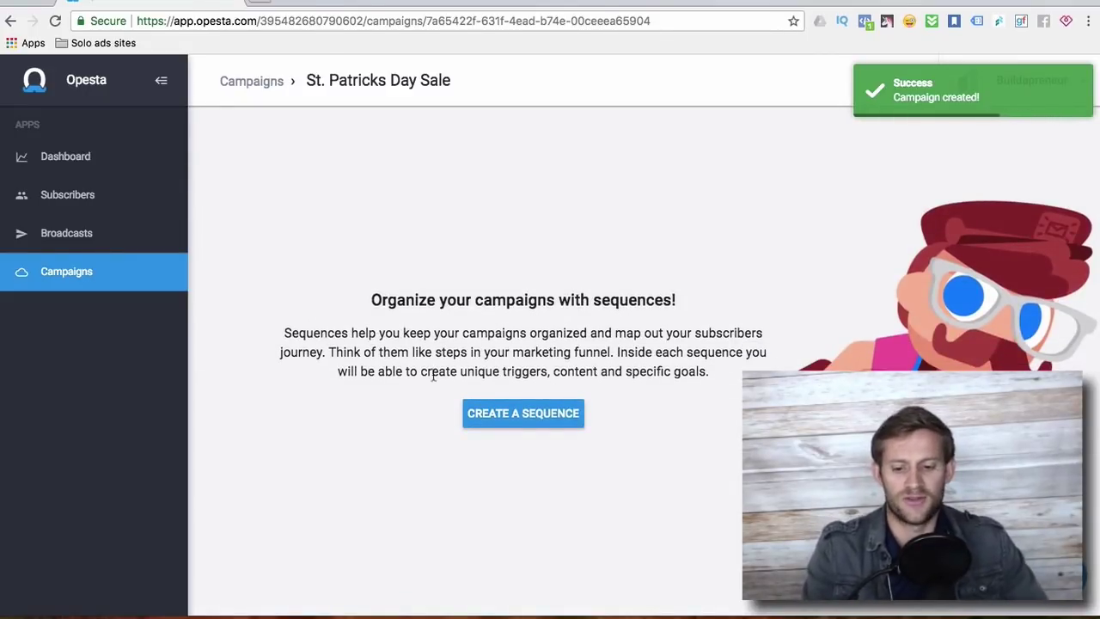
Step: Create a sequence named "Presell" in the St. Patricks Day Sale campaign
{"action": "left_click", "coordinate": [507, 419]}
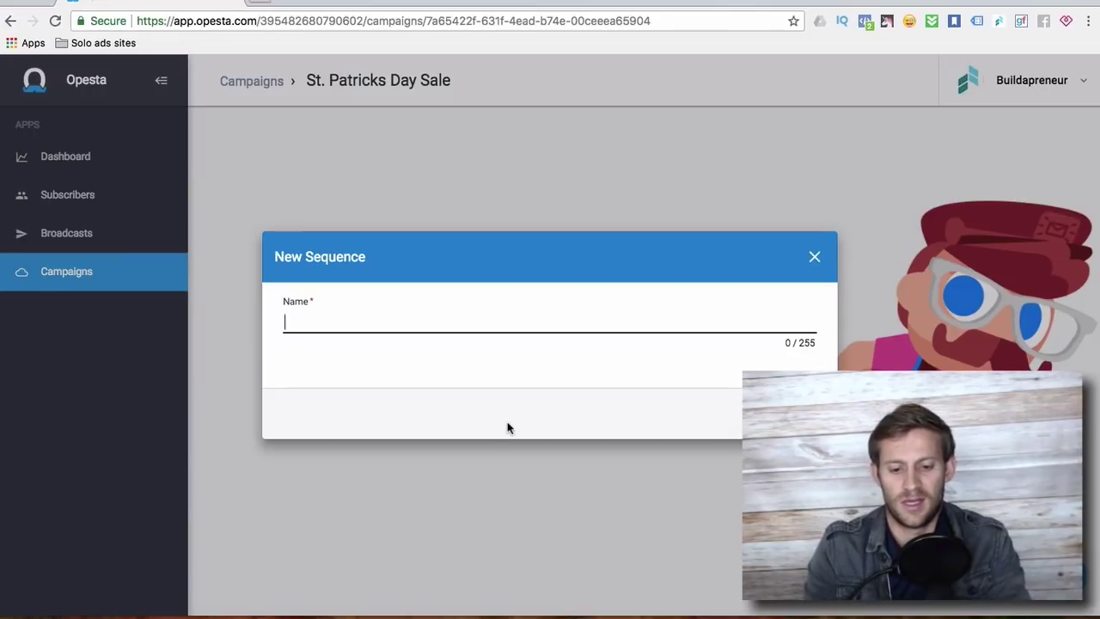
{"action": "type", "text": "Presell"}
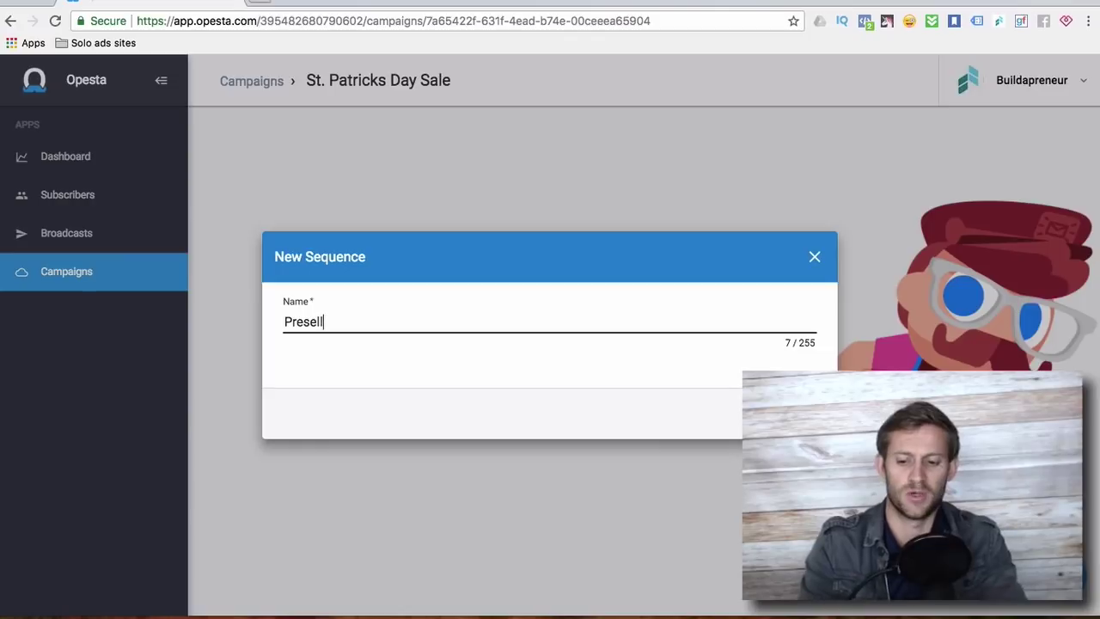
{"action": "key", "text": "Return"}
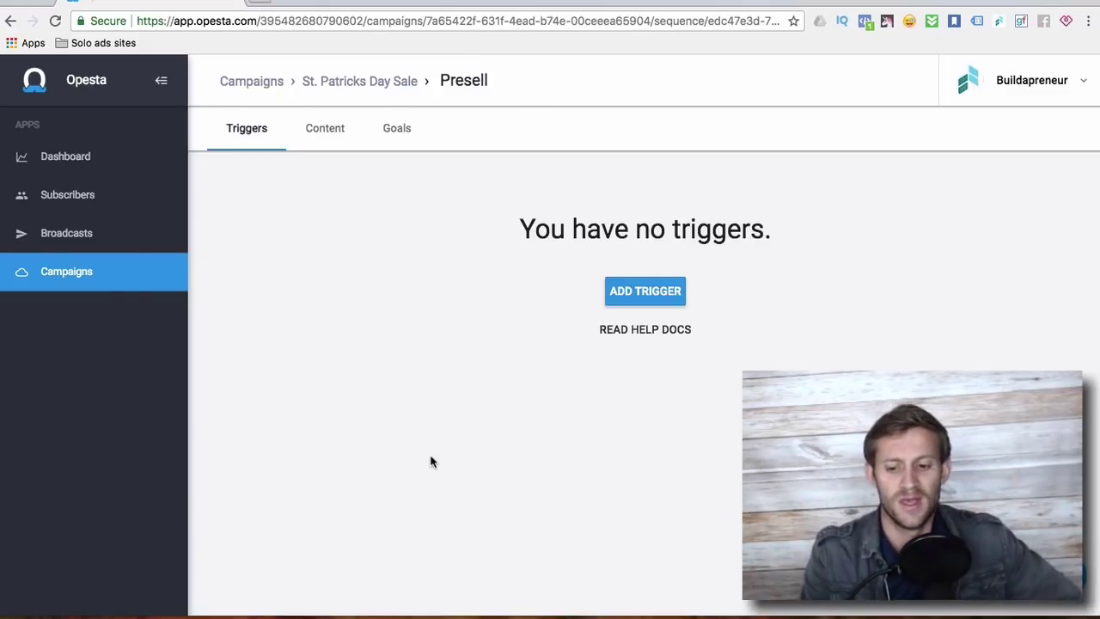
Step: Add a blue, large Send to Messenger button trigger to the Presell sequence
{"action": "left_click", "coordinate": [633, 301]}
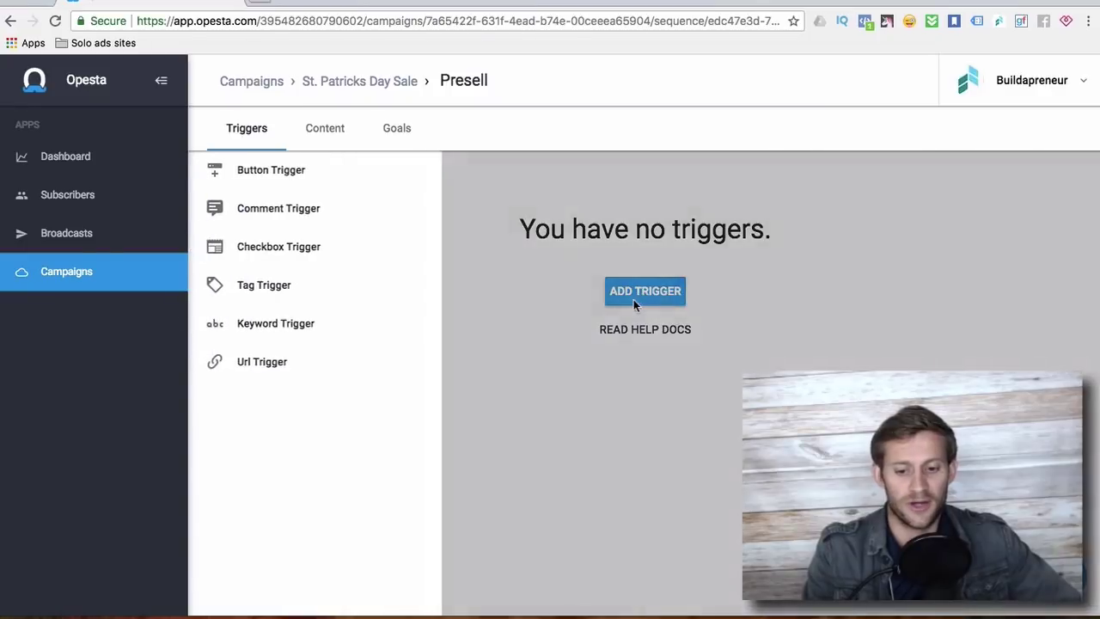
{"action": "left_click", "coordinate": [276, 184]}
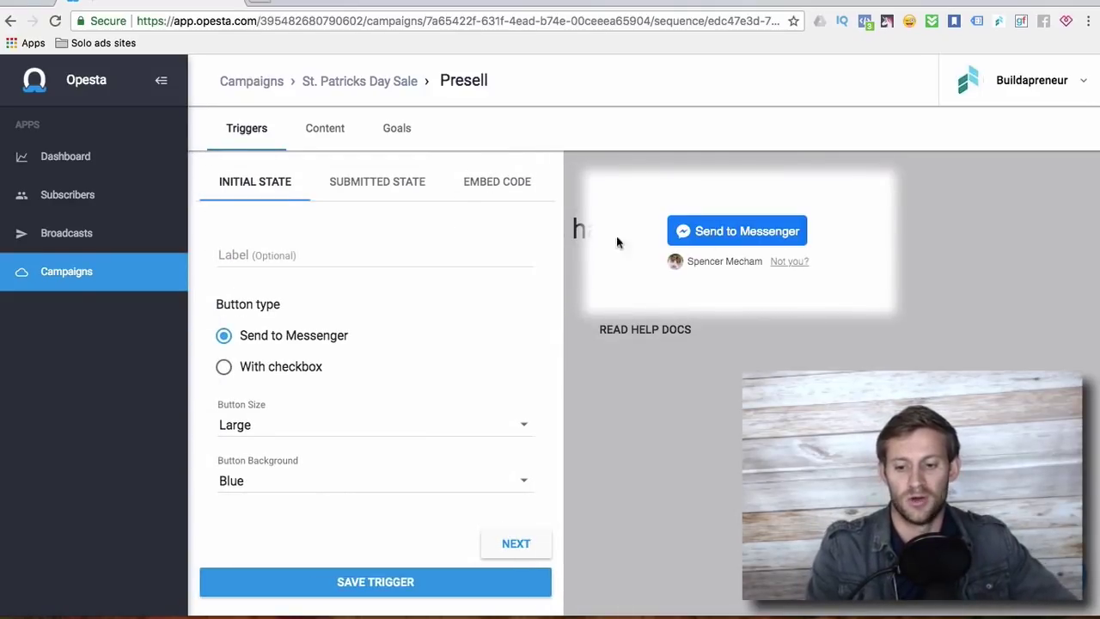
{"action": "left_click", "coordinate": [259, 140]}
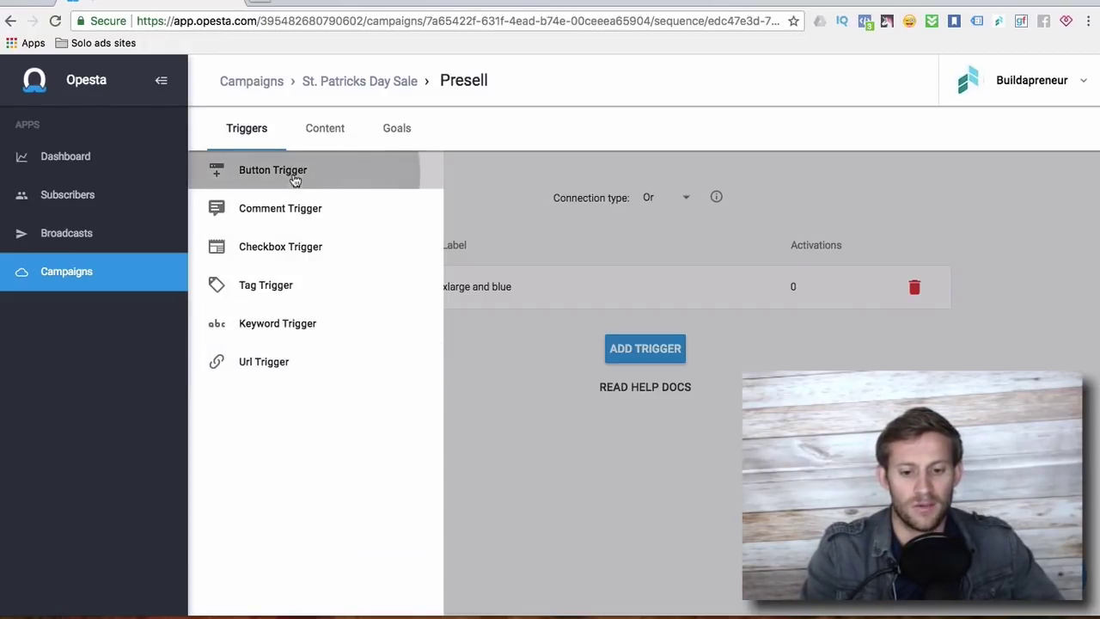
{"action": "left_click", "coordinate": [484, 452]}
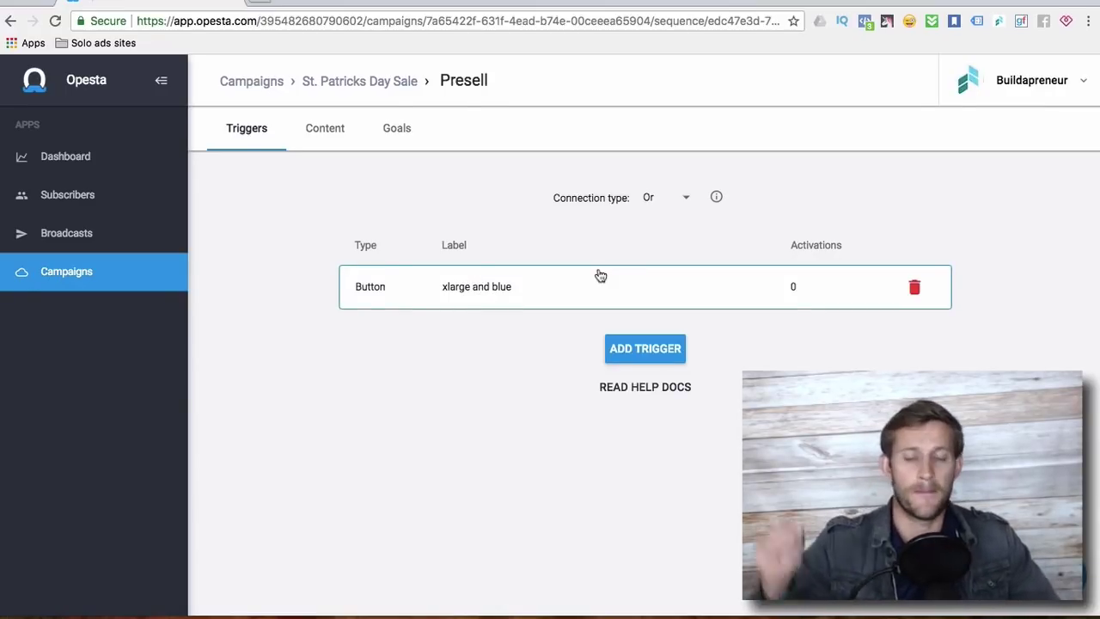
Step: Add a message item to the Presell sequence's content and open it for editing
{"action": "left_click", "coordinate": [335, 136]}
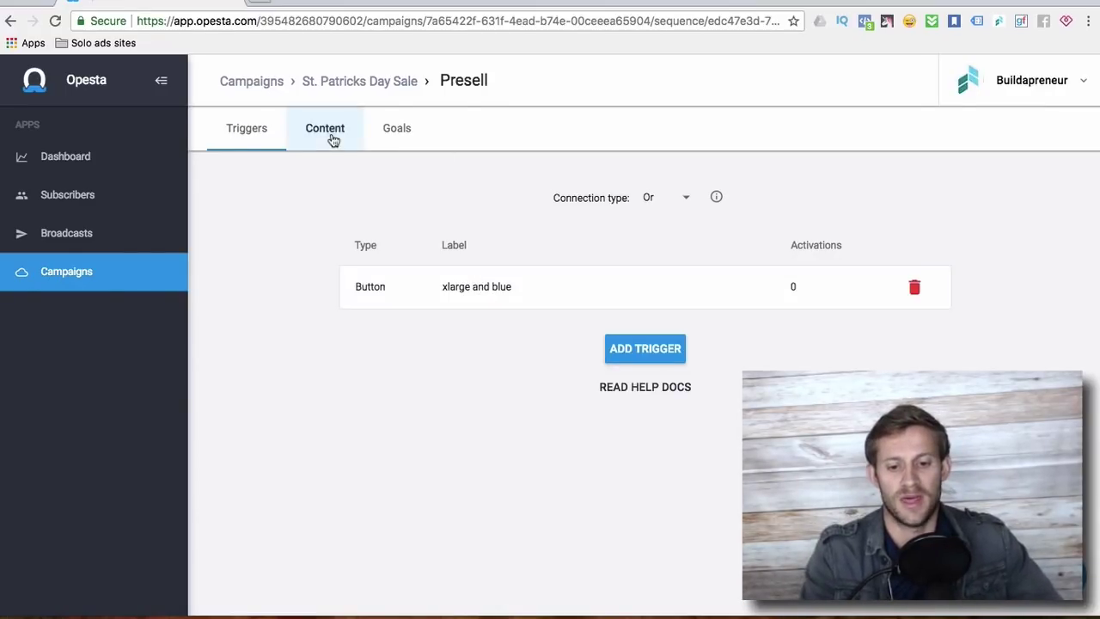
{"action": "left_click", "coordinate": [641, 270]}
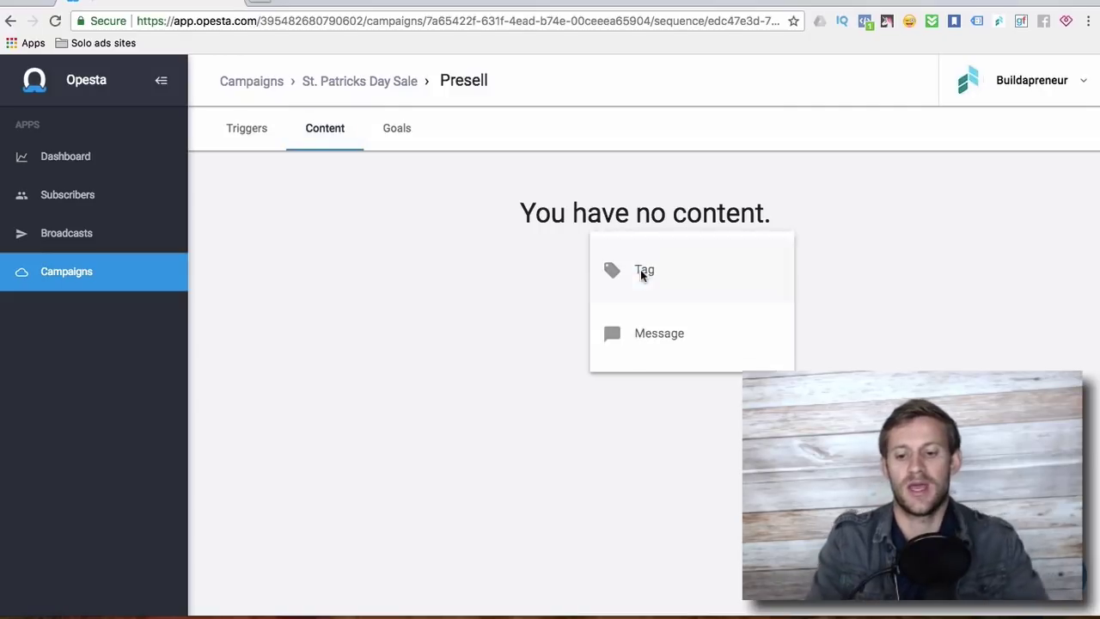
{"action": "left_click", "coordinate": [674, 332]}
{"action": "left_click", "coordinate": [444, 268]}
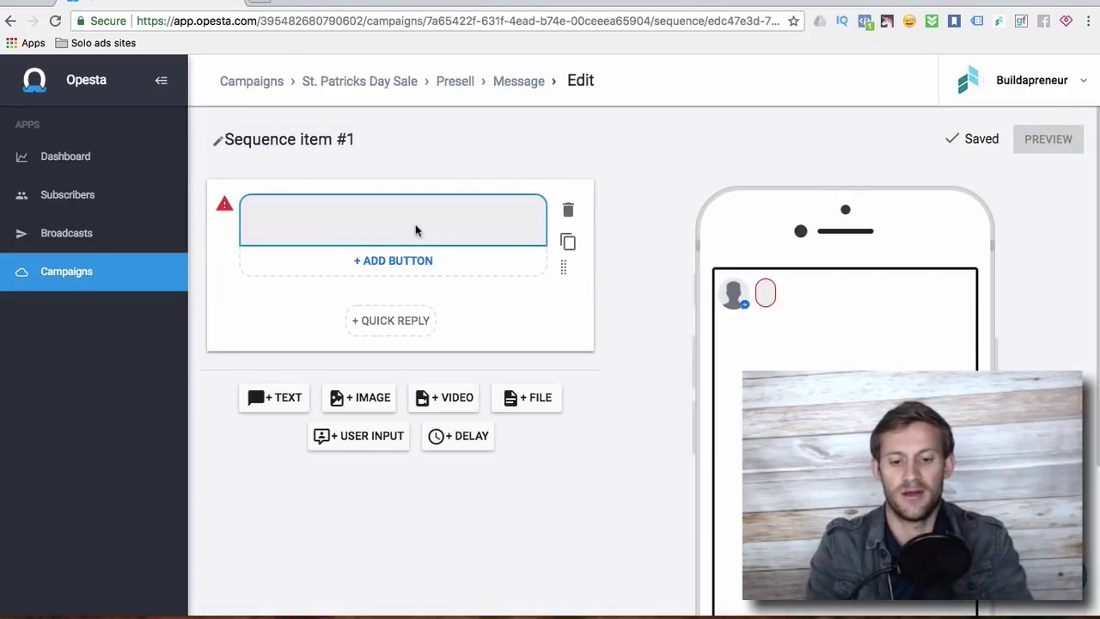
Step: Write the message text: greet the recipient by first name, followed by "you stijll want that coupon code for our St. pattys sale?"
{"action": "left_click", "coordinate": [327, 216]}
{"action": "type", "text": "Hey"}
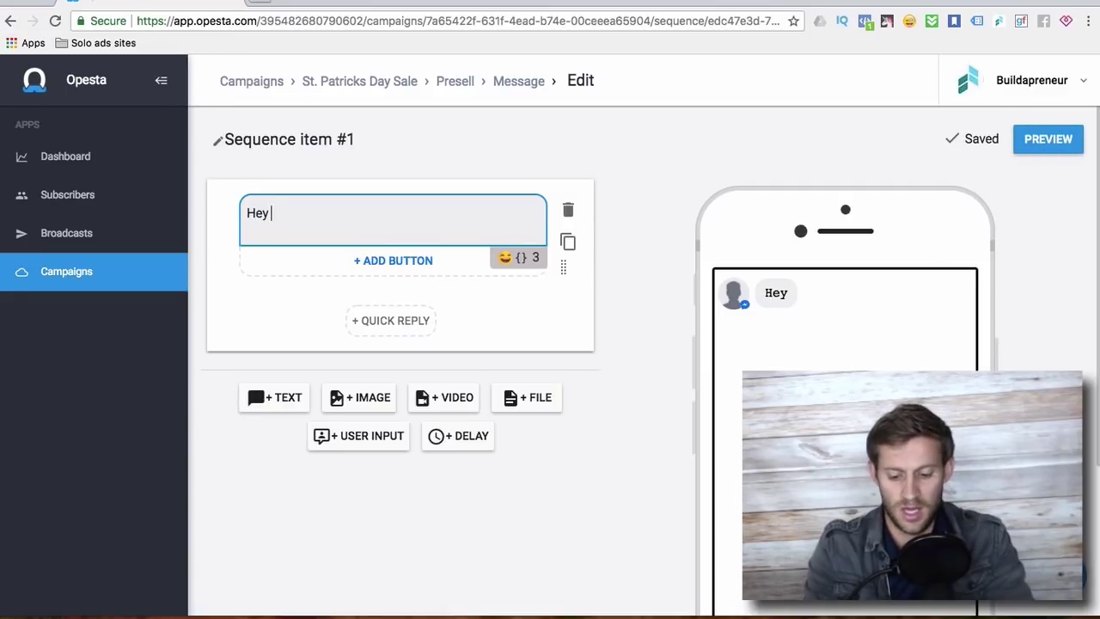
{"action": "type", "text": "Patrick "}
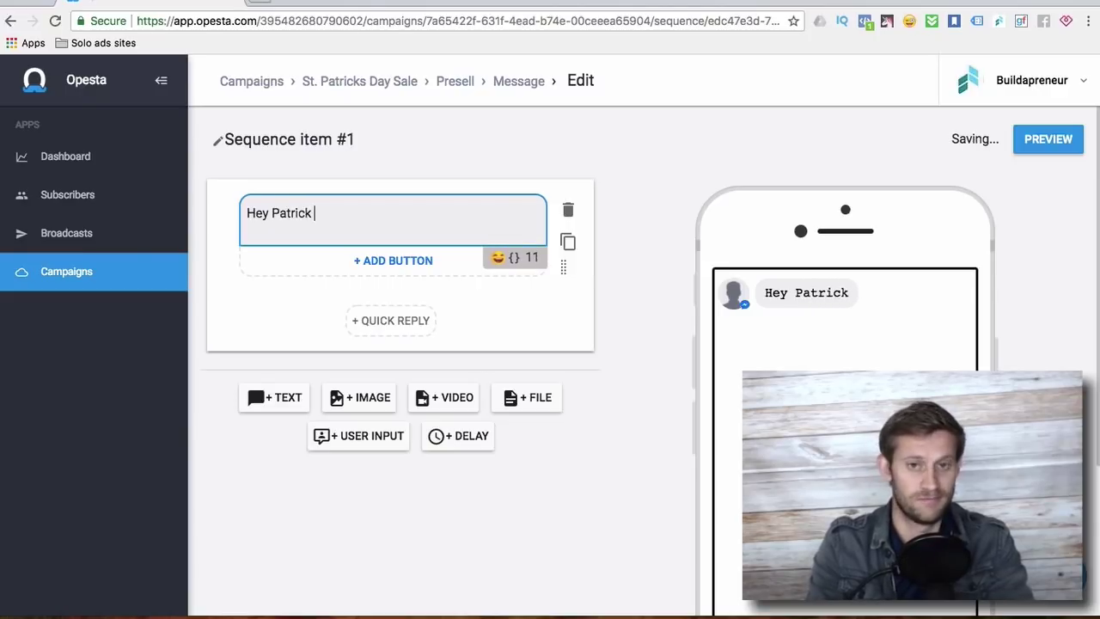
{"action": "type", "text": ", here"}
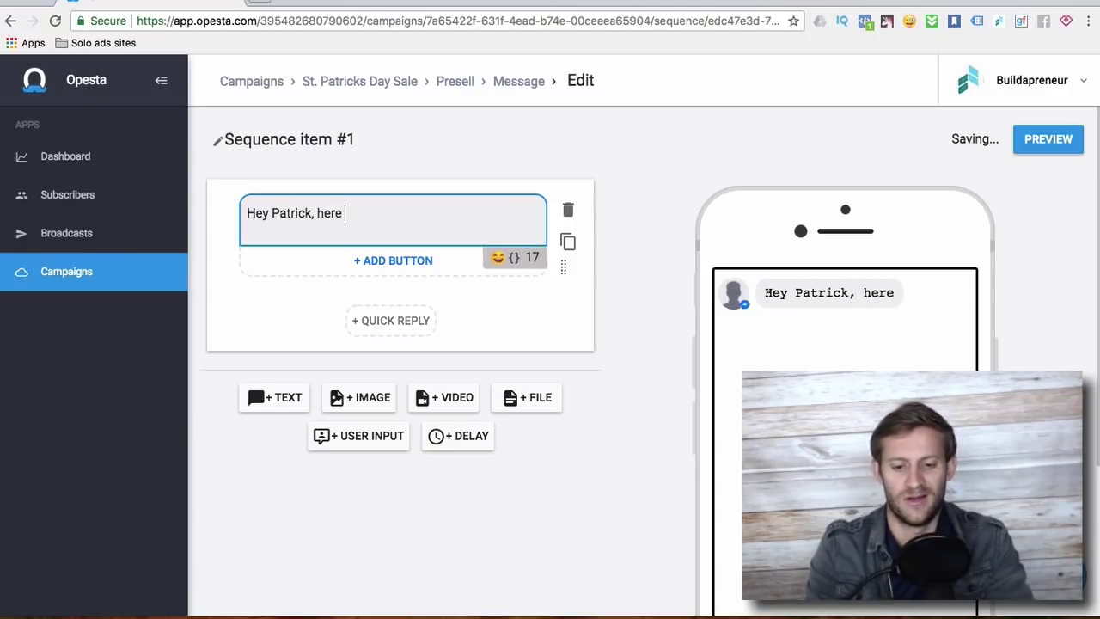
{"action": "key", "text": "BackSpace"}
{"action": "key", "text": "BackSpace"}
{"action": "key", "text": "BackSpace"}
{"action": "key", "text": "BackSpace"}
{"action": "key", "text": "BackSpace"}
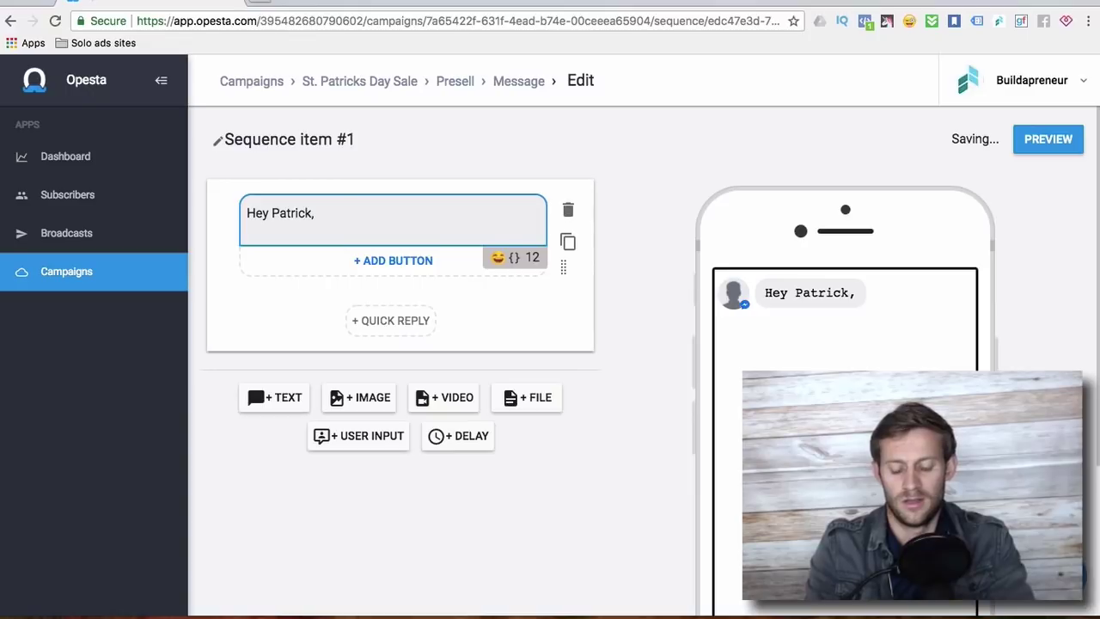
{"action": "type", "text": "you stijll want that coupon"}
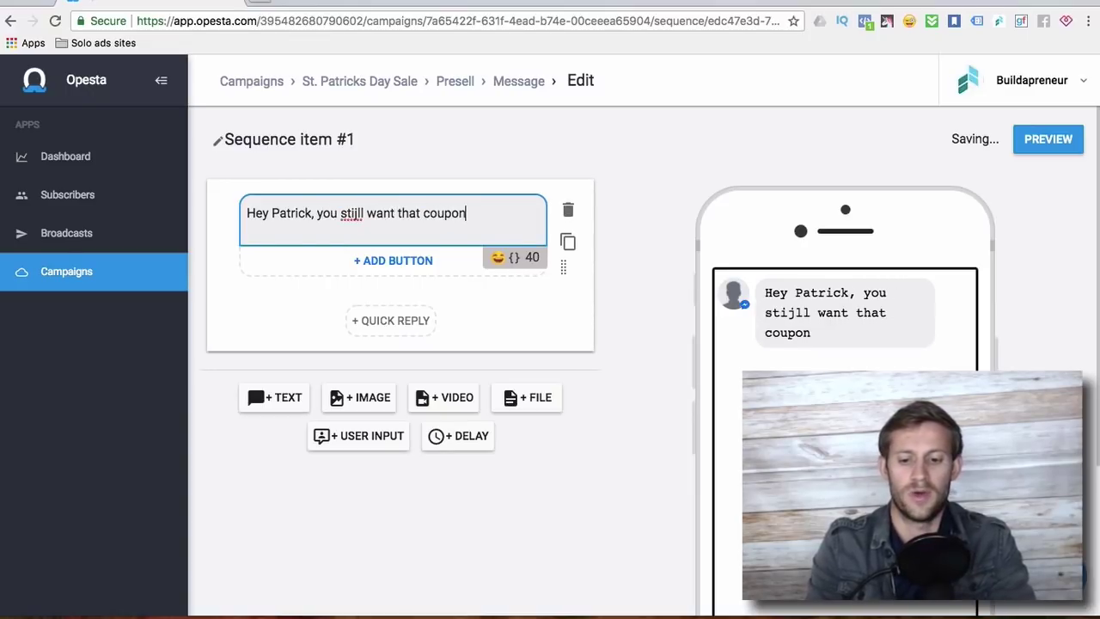
{"action": "type", "text": " code for our St. pa"}
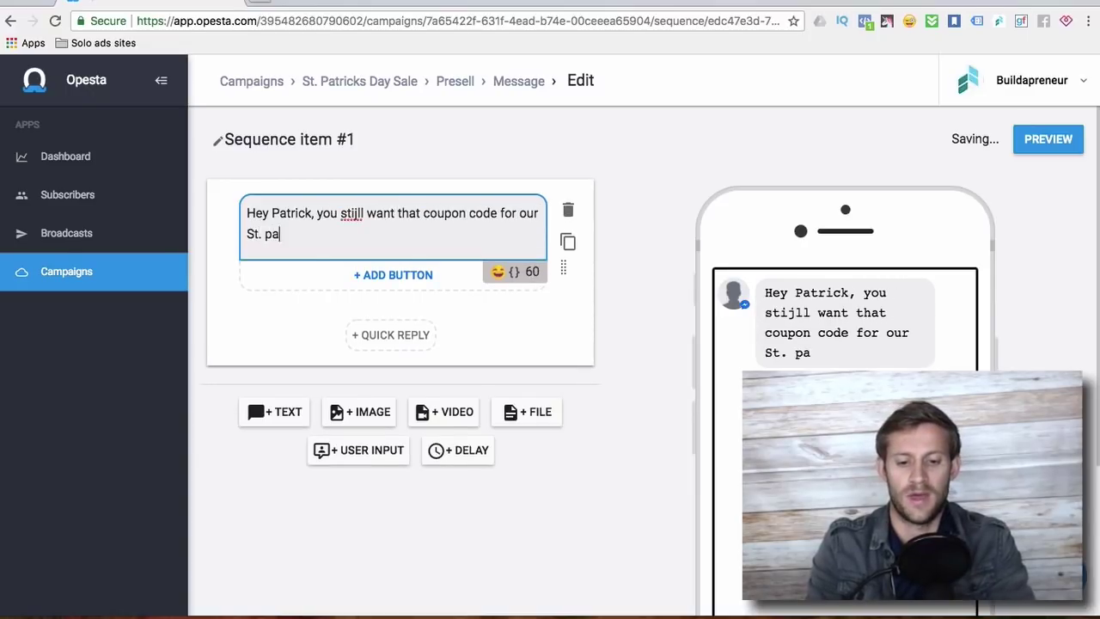
{"action": "type", "text": "ttys sale?"}
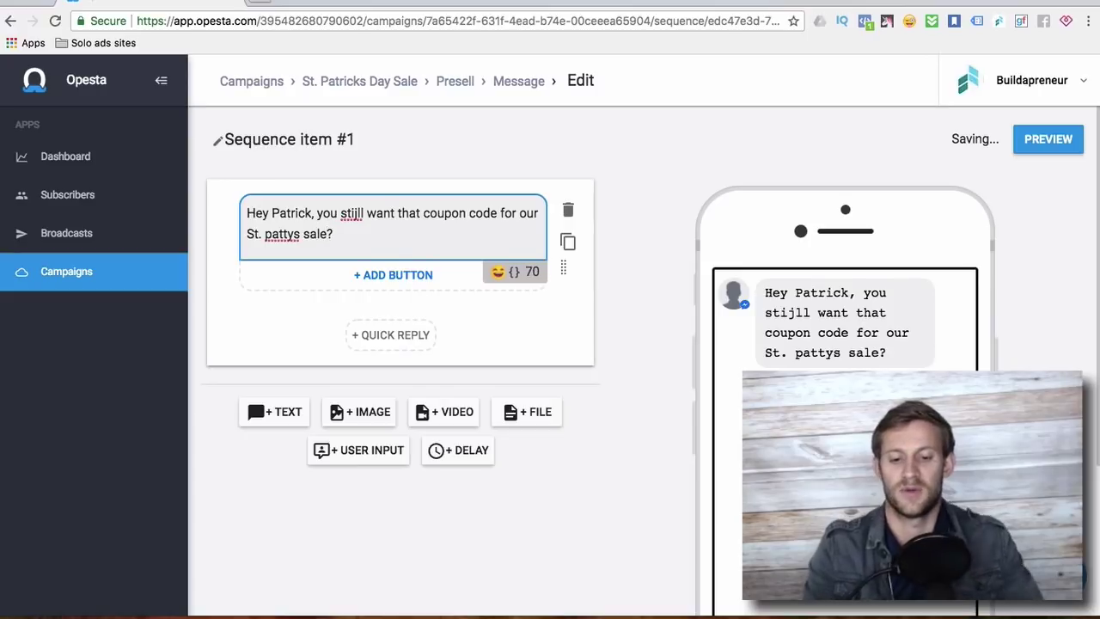
Step: Add a button titled "Yes" below the message text, with Reply with message as its action
{"action": "left_click", "coordinate": [361, 274]}
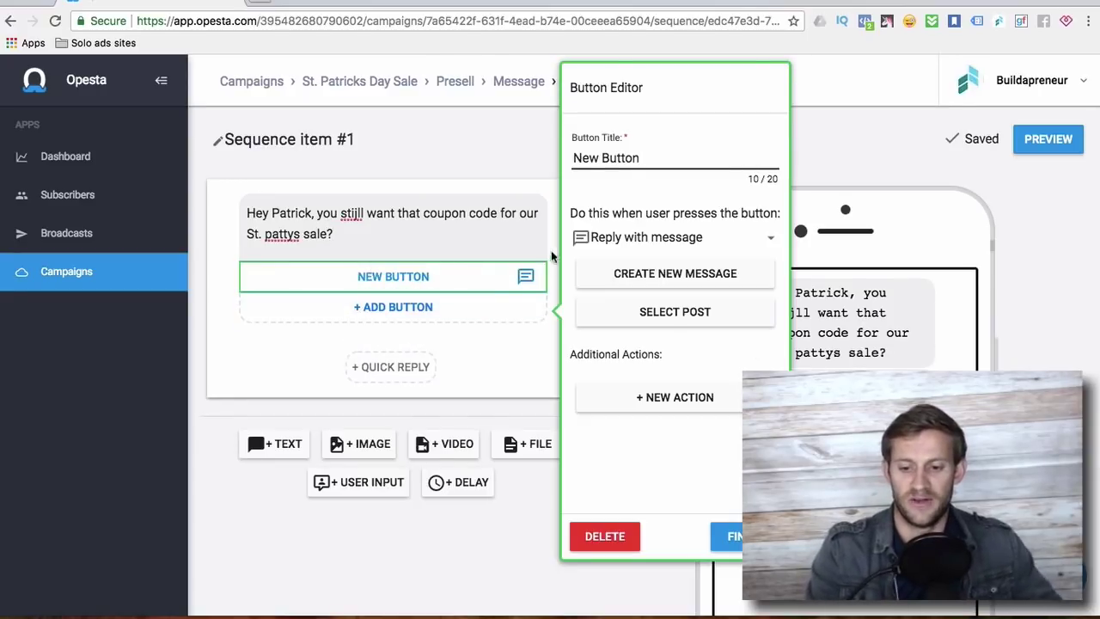
{"action": "triple_click", "coordinate": [622, 158]}
{"action": "type", "text": "Yes"}
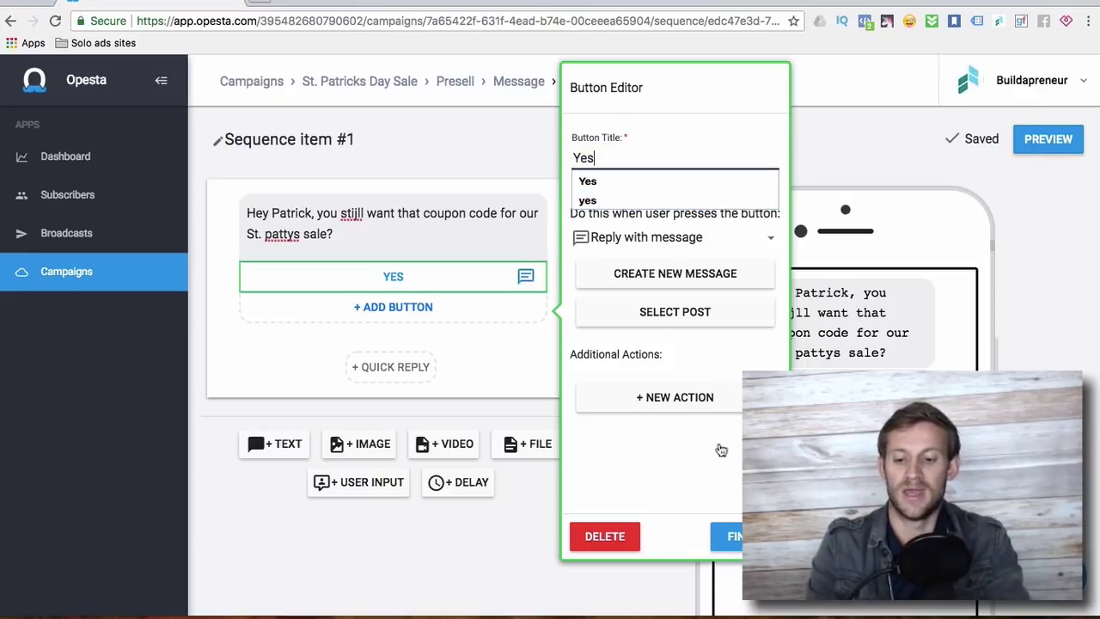
{"action": "left_click", "coordinate": [764, 244]}
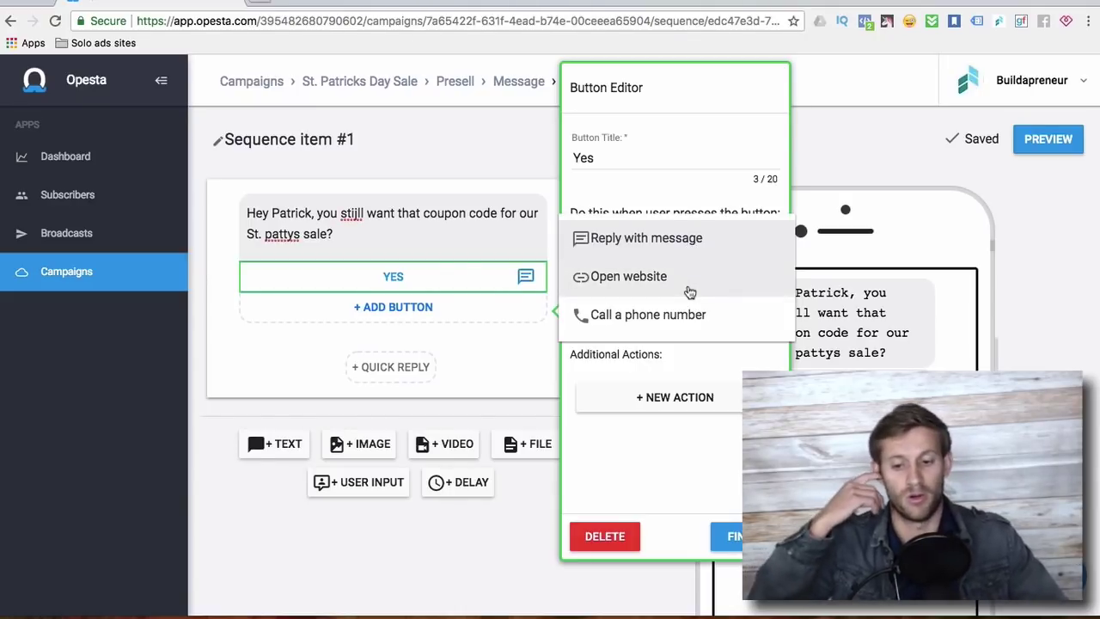
{"action": "left_click", "coordinate": [666, 238]}
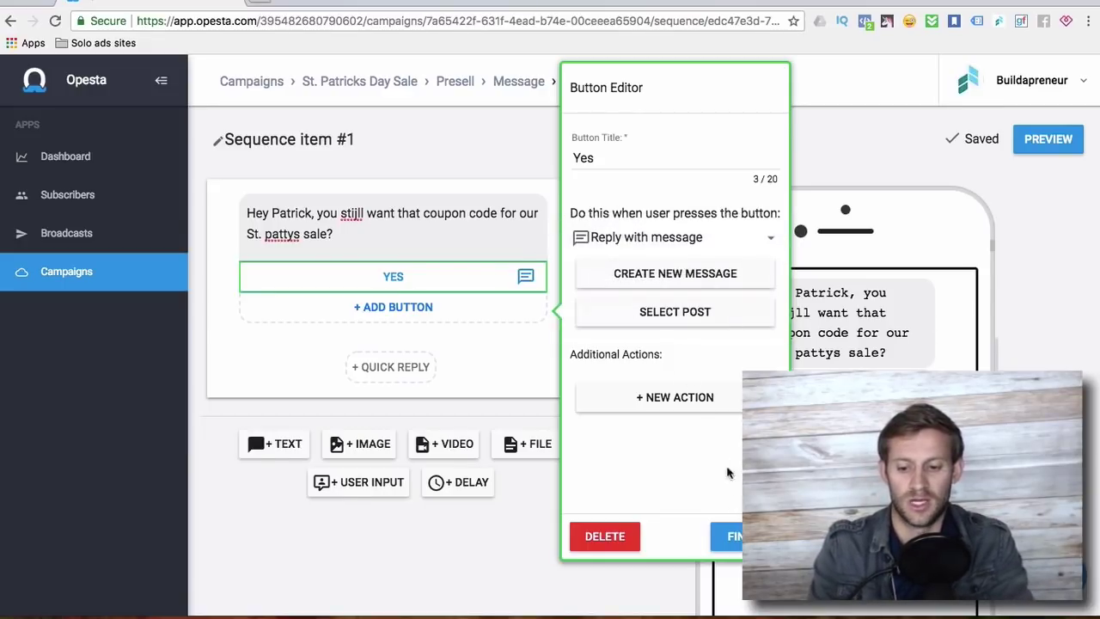
Step: Create a new reply message for the Yes button reading "Here is your coupon code! StPatty2017"
{"action": "left_click", "coordinate": [664, 273]}
{"action": "left_click", "coordinate": [389, 213]}
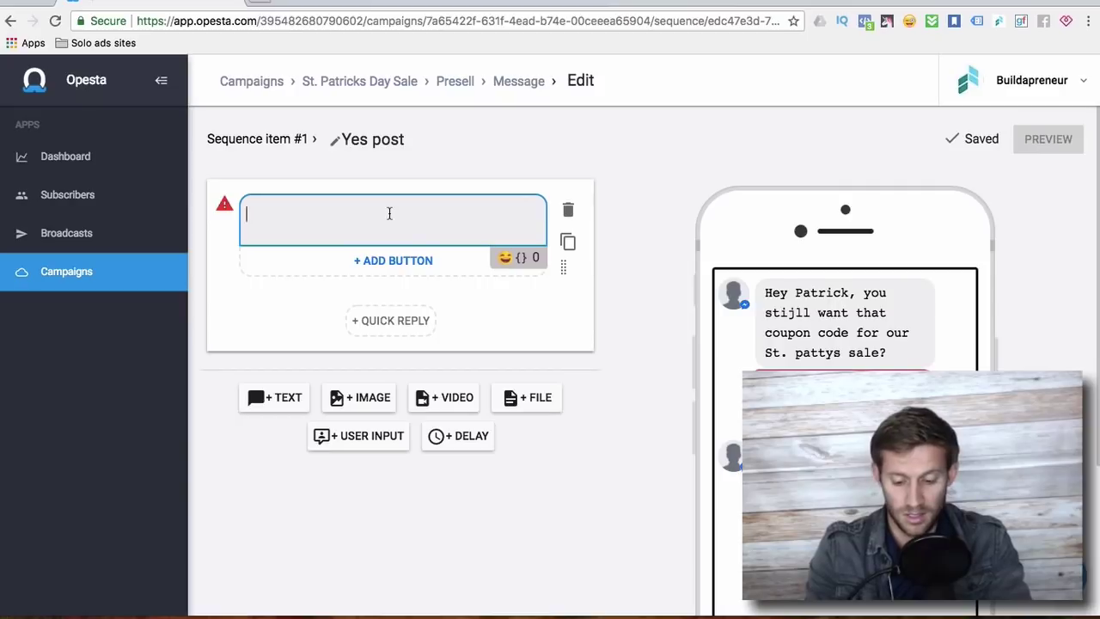
{"action": "type", "text": "Here is your coupon code!"}
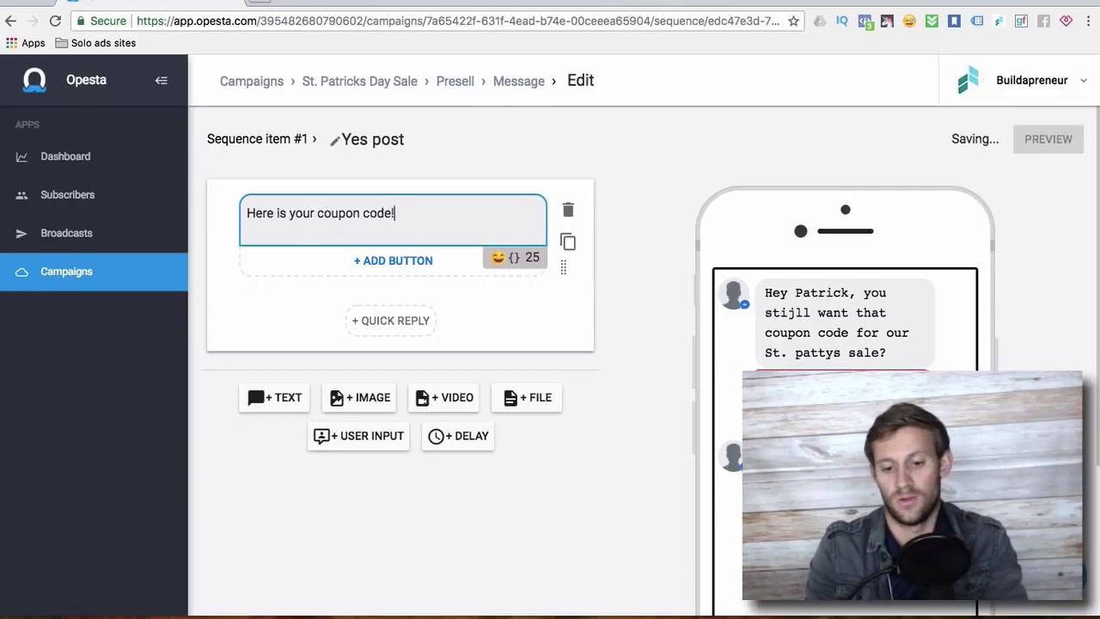
{"action": "type", "text": " StPatty"}
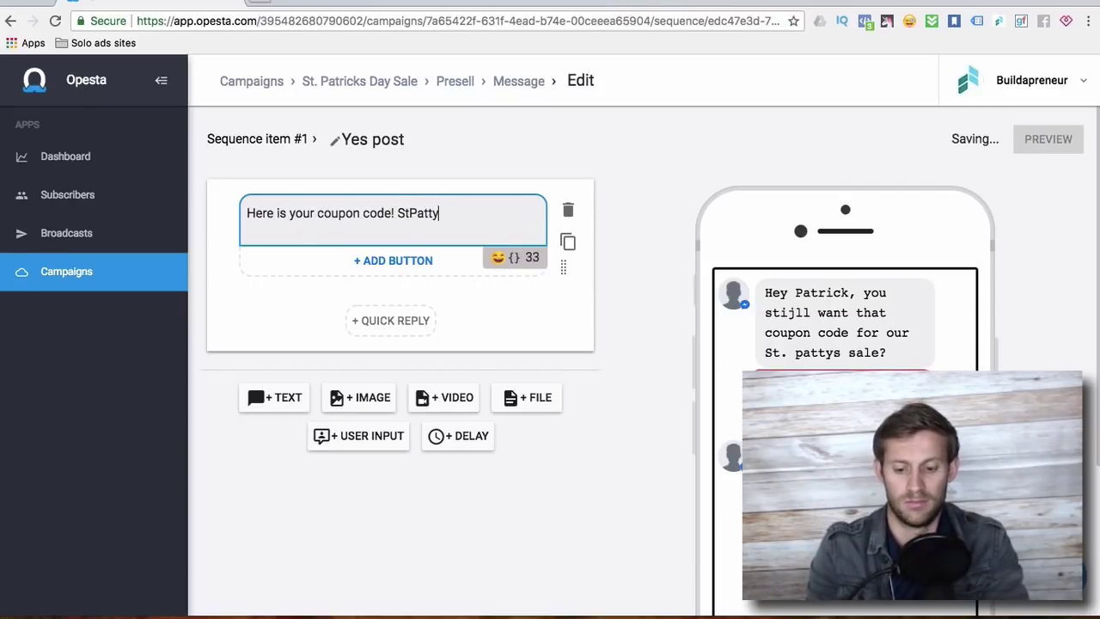
{"action": "type", "text": "2017"}
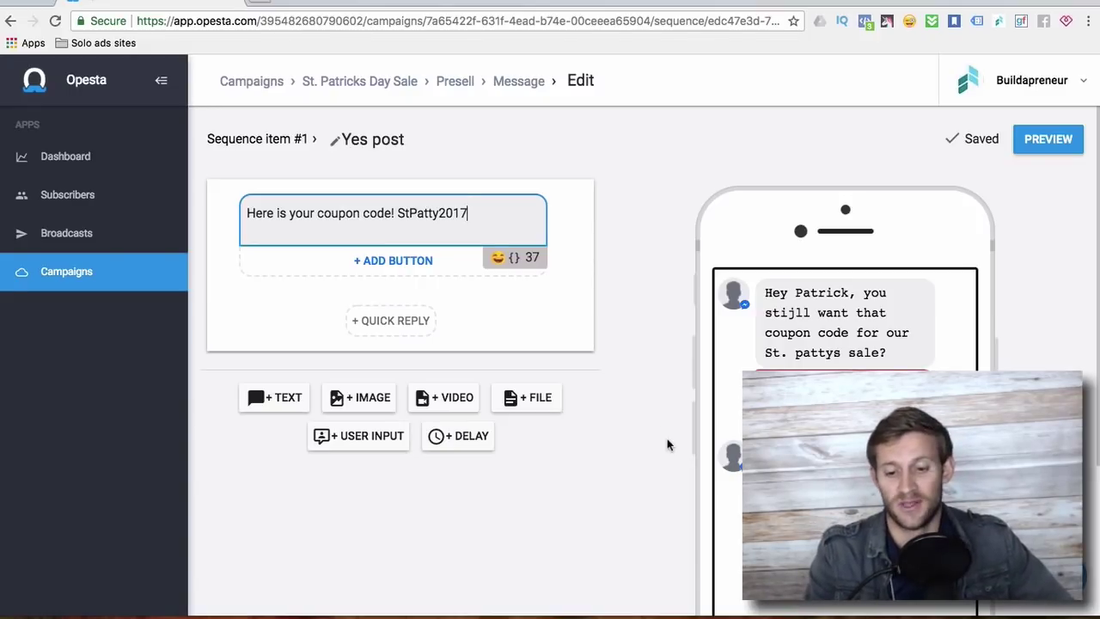
Step: Finish editing the reply message and return to the Presell sequence's content list
{"action": "left_click", "coordinate": [640, 440]}
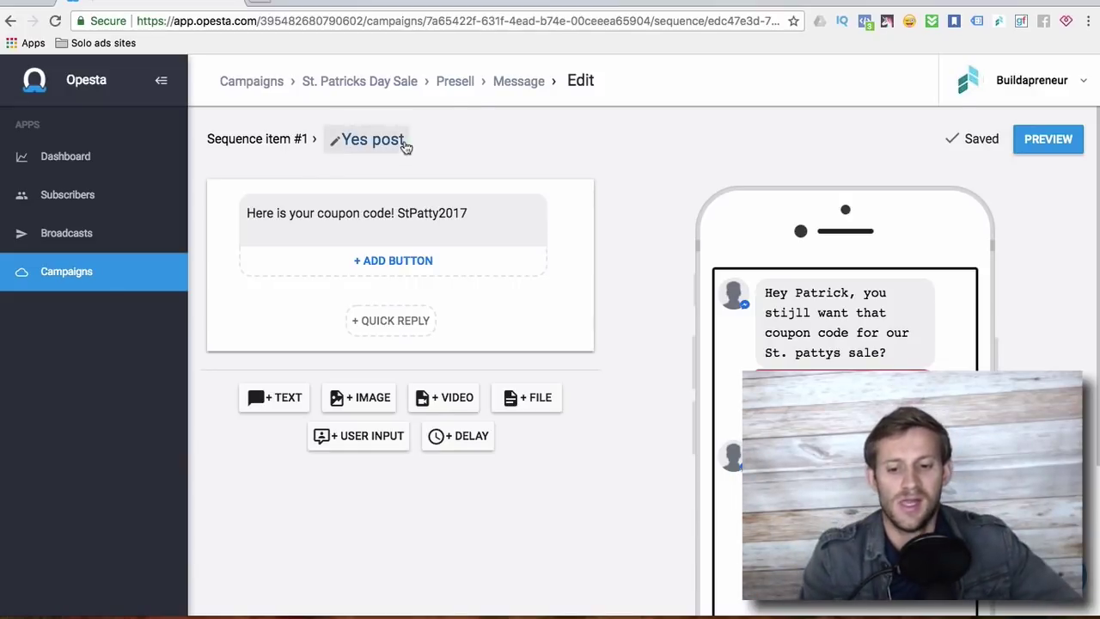
{"action": "left_click", "coordinate": [501, 90]}
{"action": "left_click", "coordinate": [454, 81]}
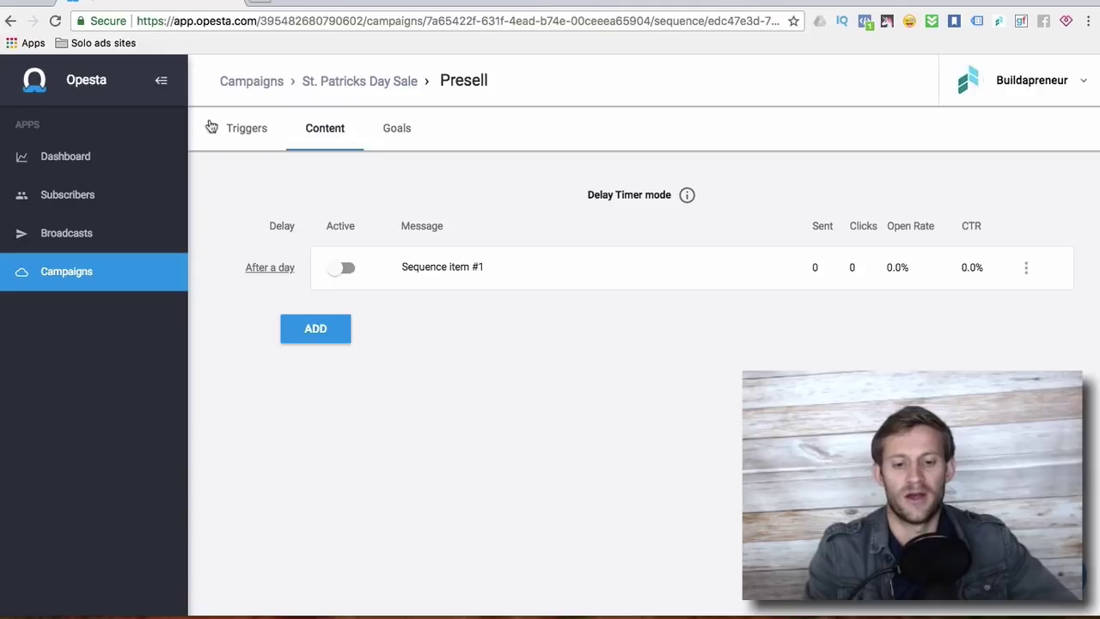
Step: Start a new pixel goal for the Presell sequence and name it "Thank you page"
{"action": "left_click", "coordinate": [397, 129]}
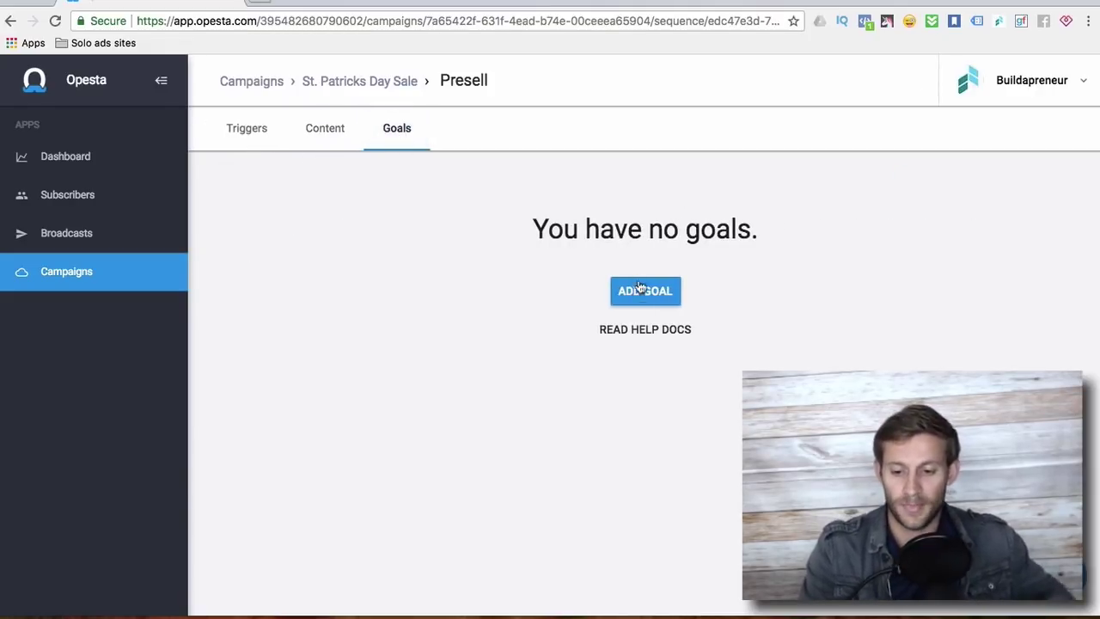
{"action": "left_click", "coordinate": [643, 290]}
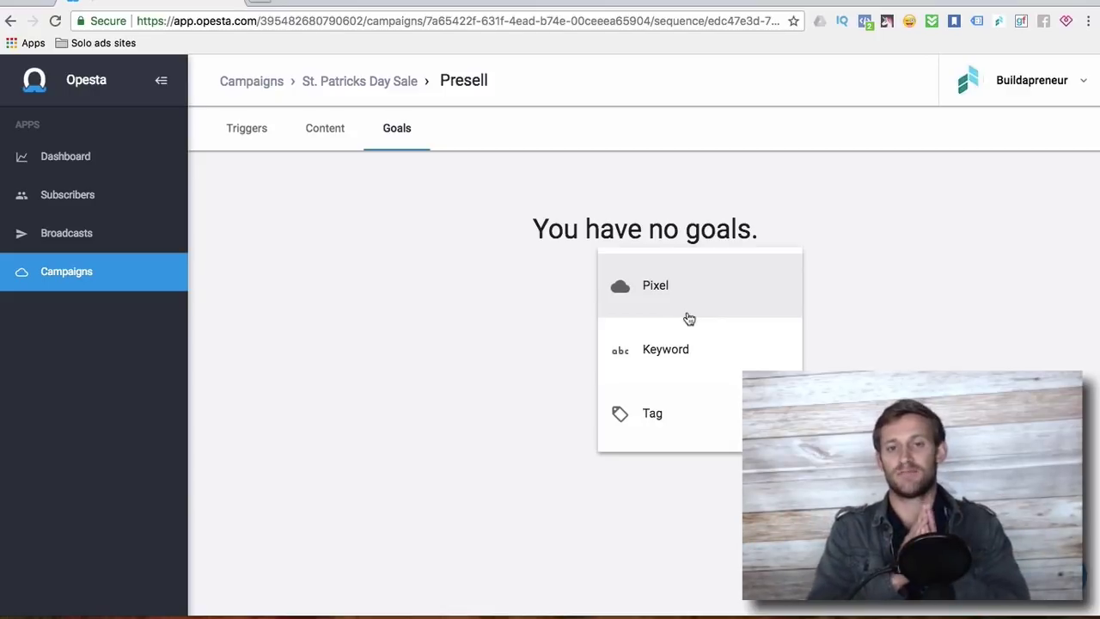
{"action": "left_click", "coordinate": [689, 319]}
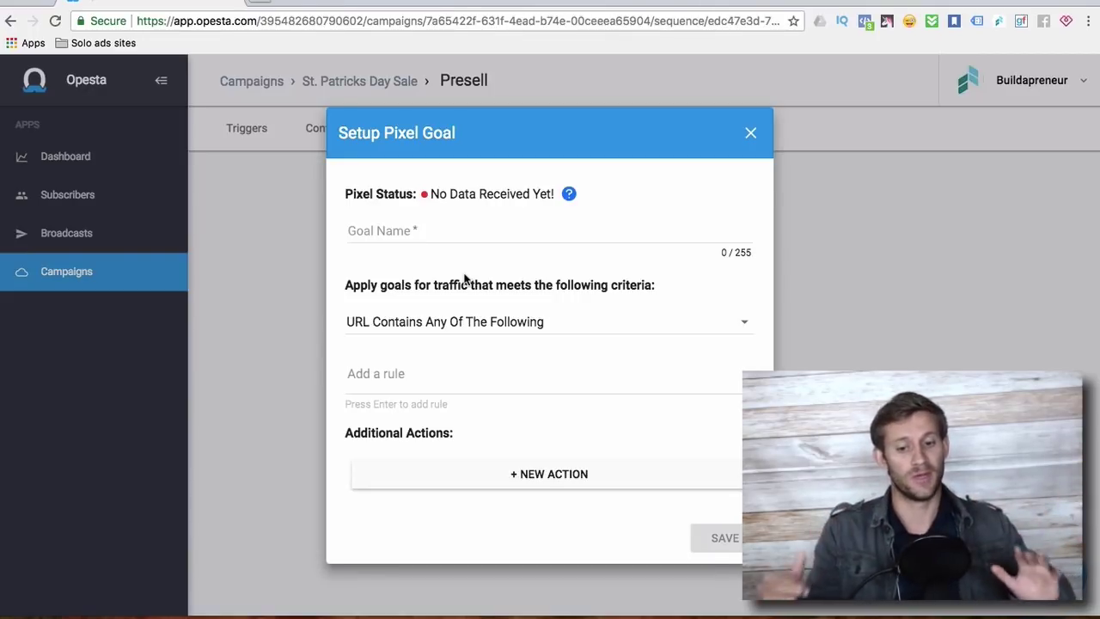
{"action": "left_click", "coordinate": [409, 225]}
{"action": "type", "text": "Thank you page"}
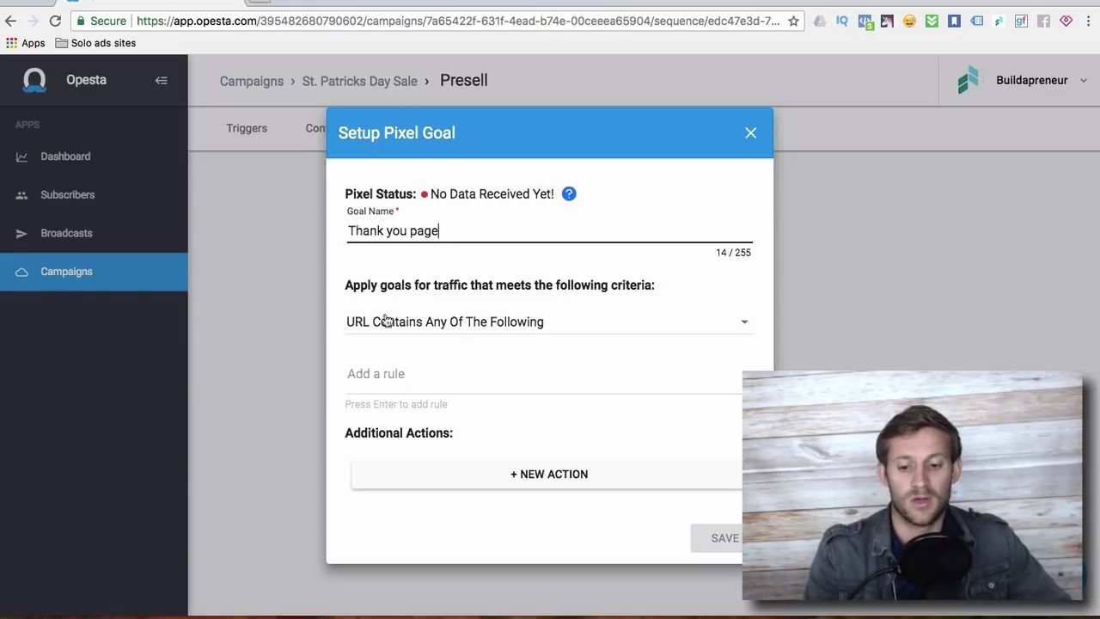
Step: Add the rule "thank-you" to the goal's URL Contains Any Of The Following criteria and save the goal
{"action": "left_click", "coordinate": [401, 372]}
{"action": "type", "text": "thank-you"}
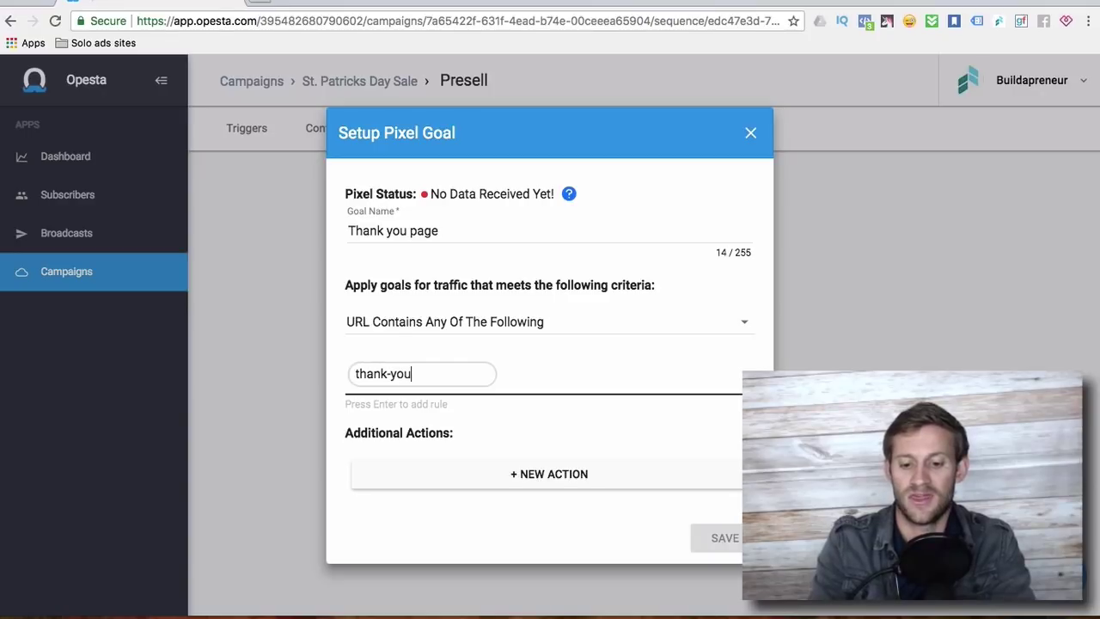
{"action": "key", "text": "Return"}
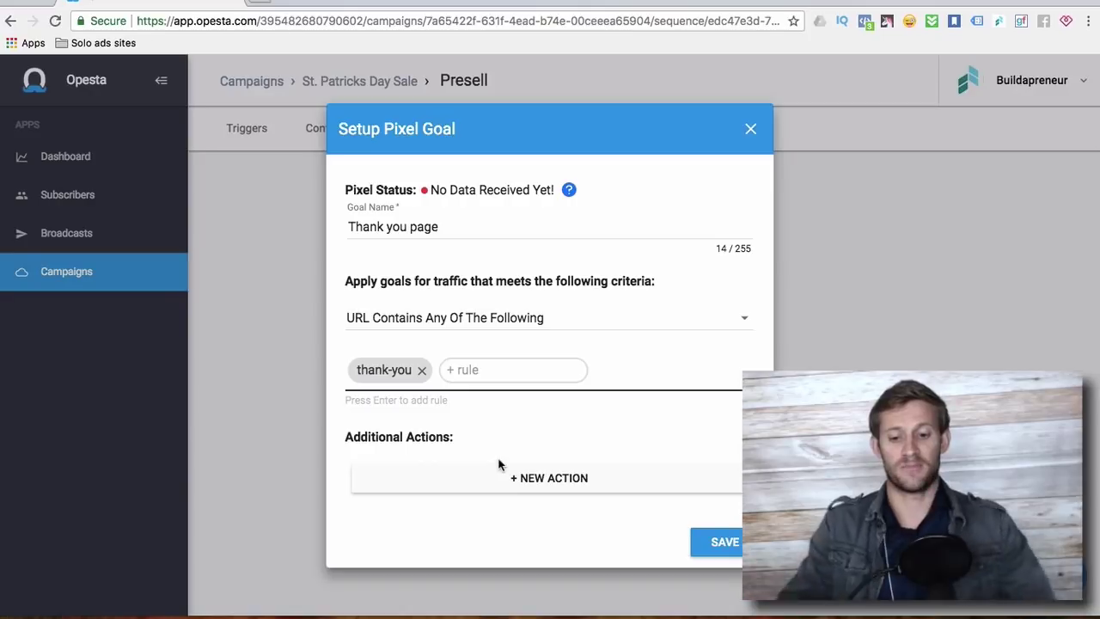
{"action": "left_click", "coordinate": [722, 546]}
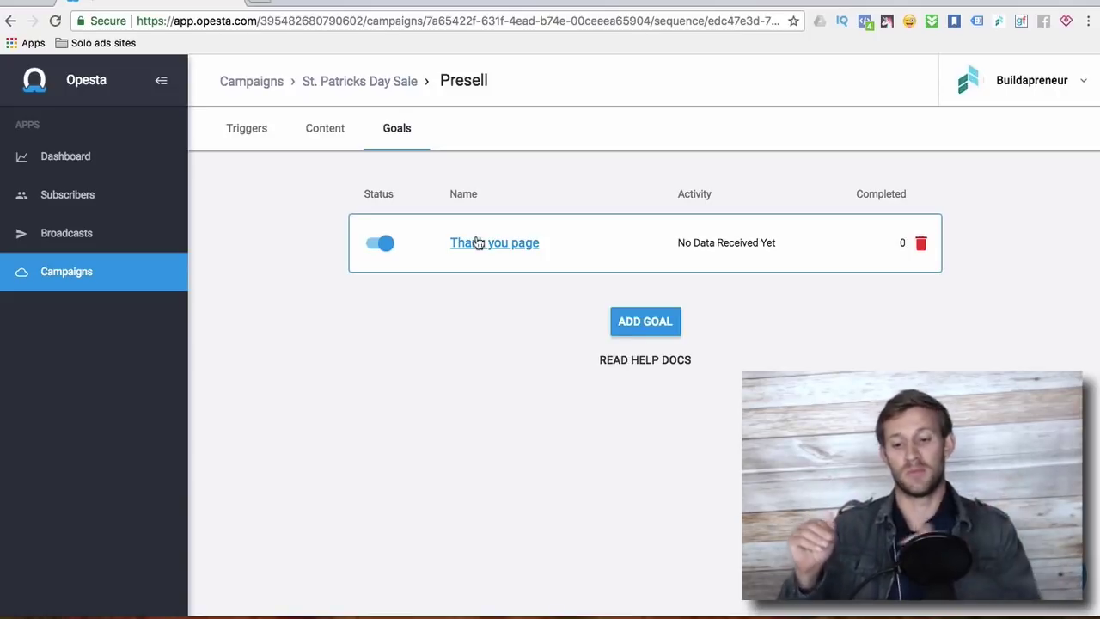
Step: Reopen the Thank you page goal, examine which additional actions it offers, and close it without adding one
{"action": "left_click", "coordinate": [546, 262]}
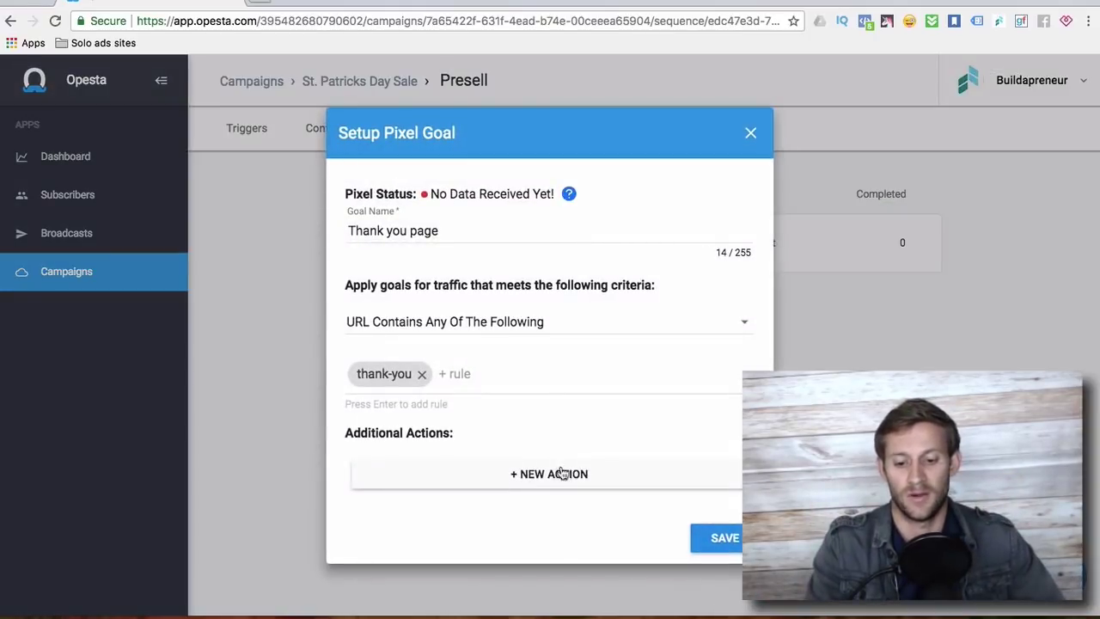
{"action": "left_click", "coordinate": [564, 474]}
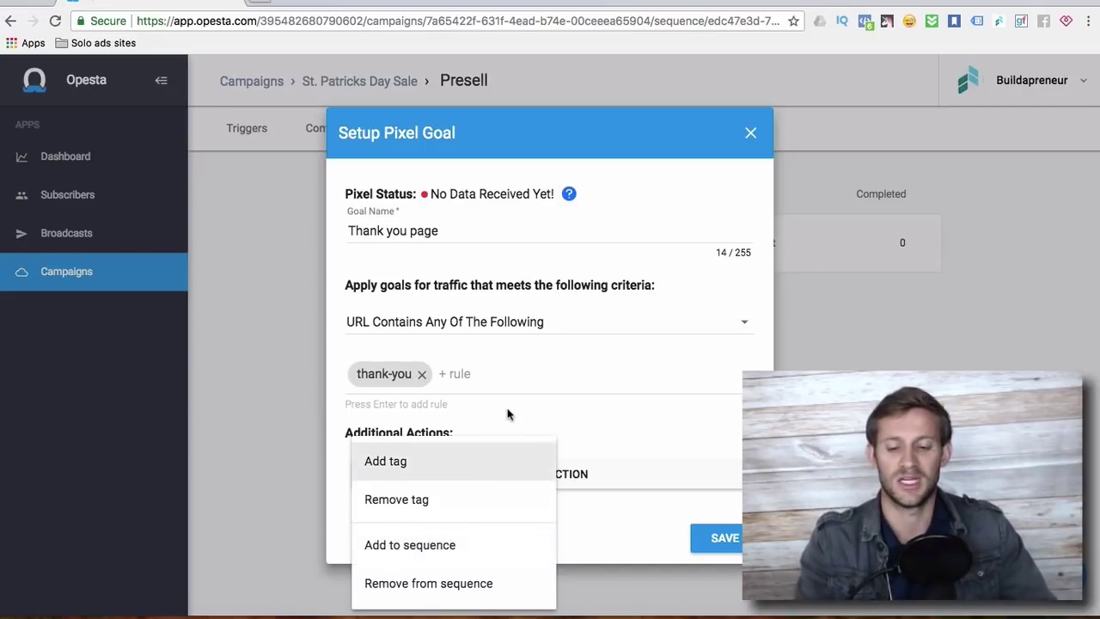
{"action": "left_click", "coordinate": [651, 365]}
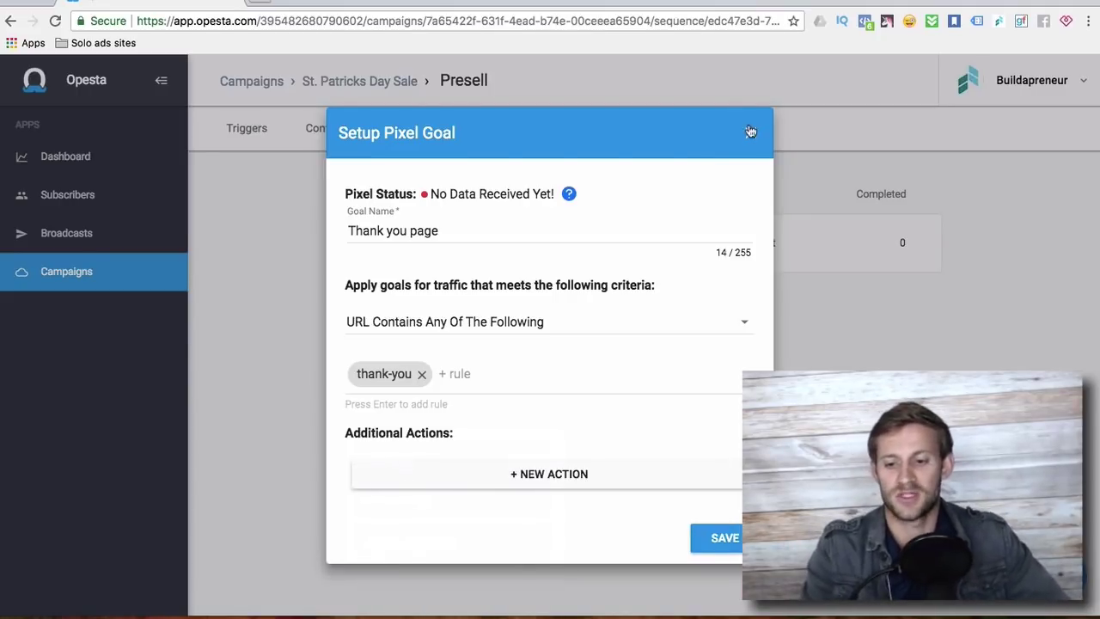
{"action": "left_click", "coordinate": [750, 130]}
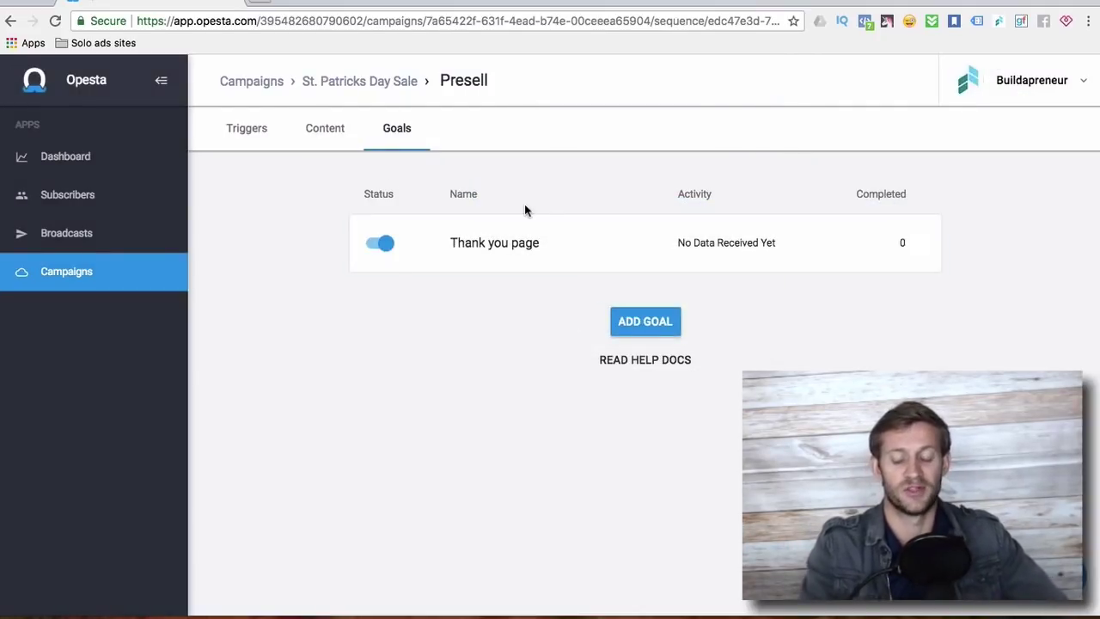